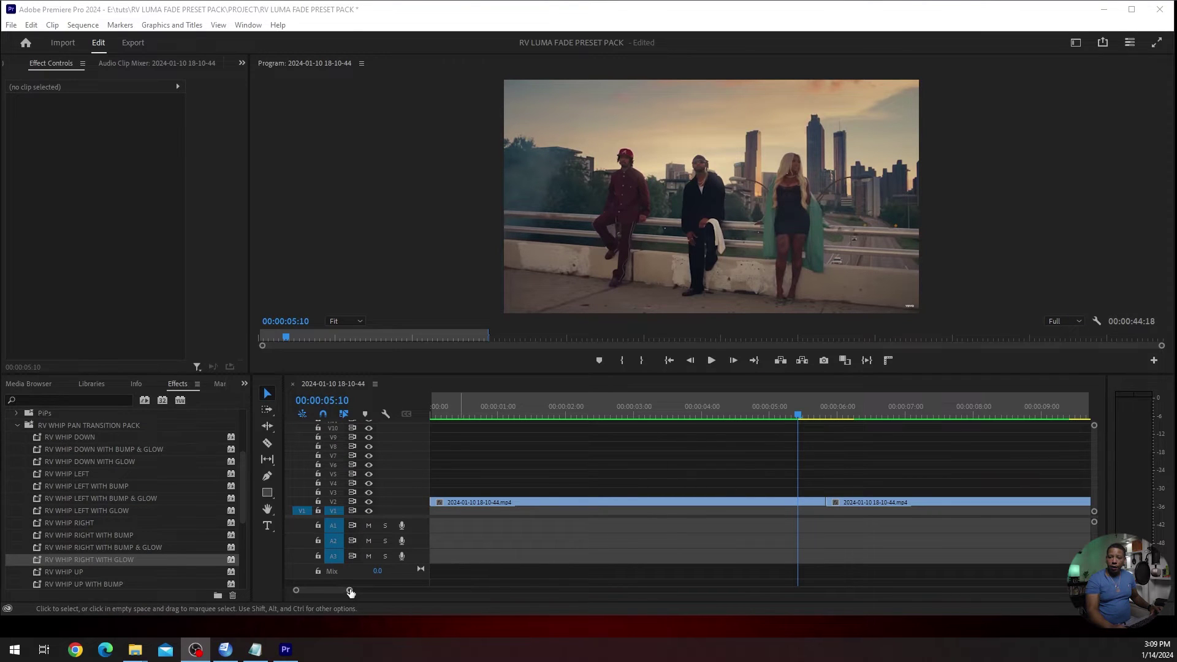
Zoom out the timeline and park the playhead on the cut at 00:00:05:20.
drag(350, 591, 439, 590)
click(514, 417)
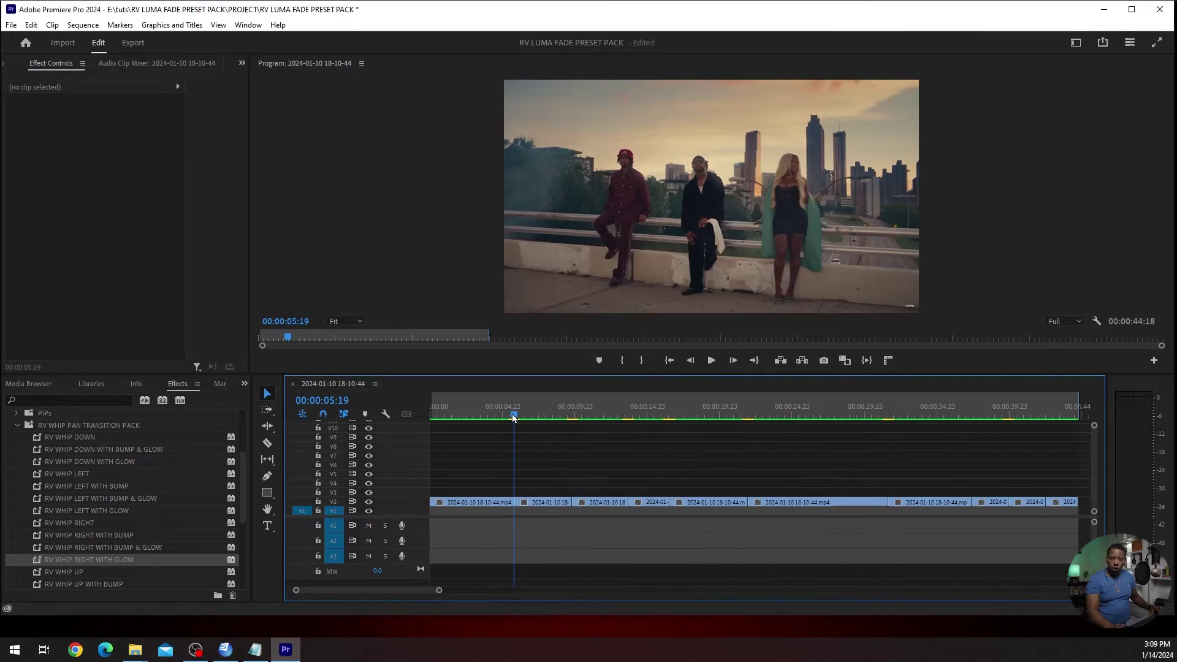
key(Right)
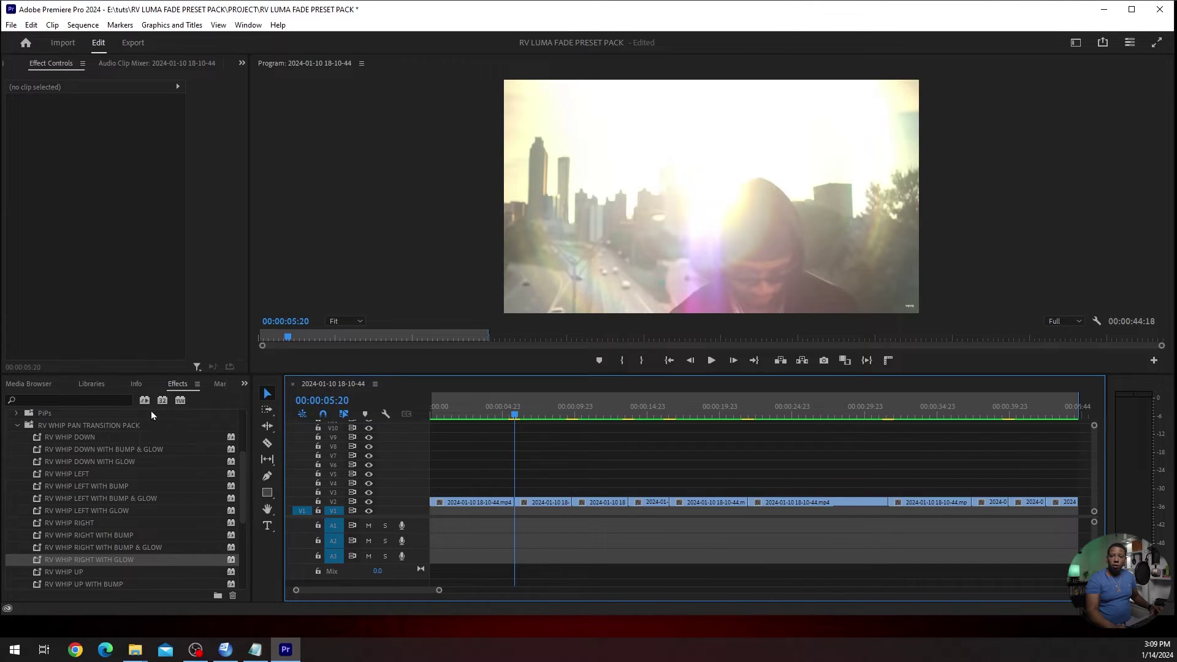
Create a new adjustment layer from the Project panel and place it above the cut.
click(242, 385)
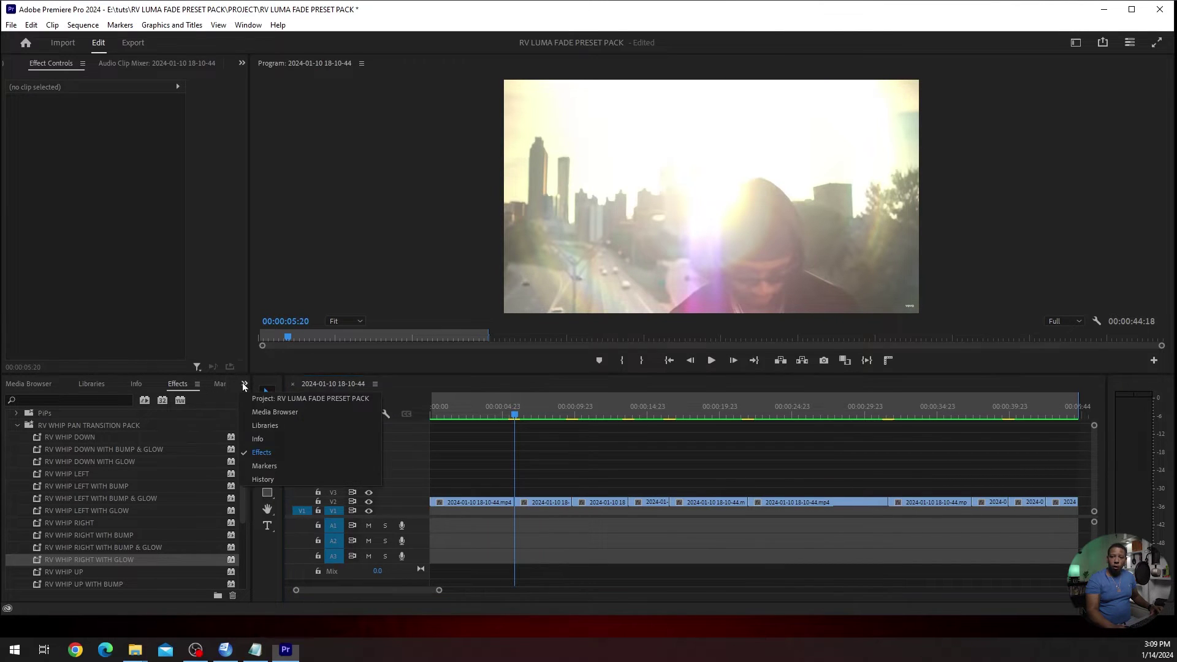
click(321, 399)
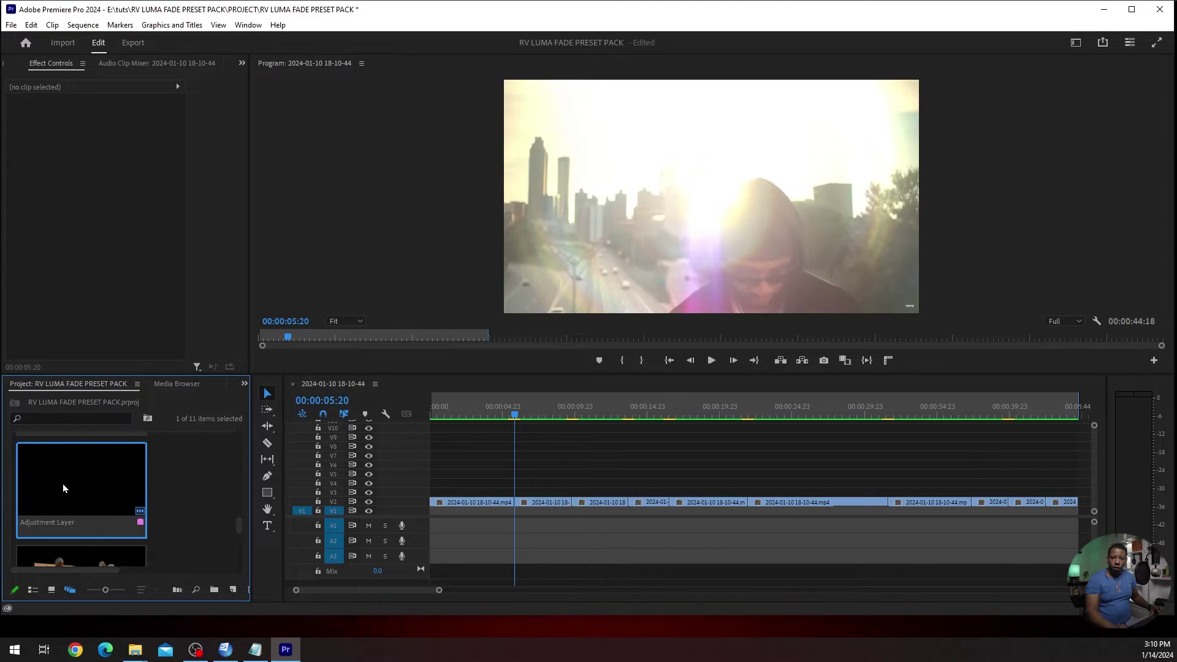
click(234, 590)
click(271, 506)
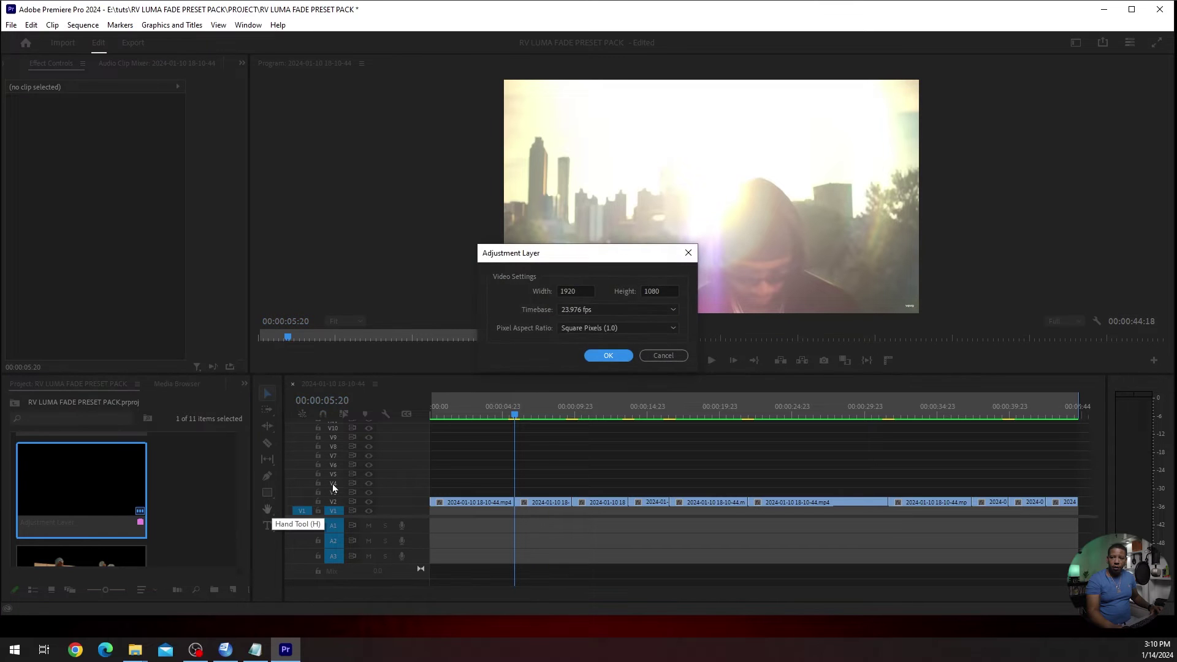
click(609, 357)
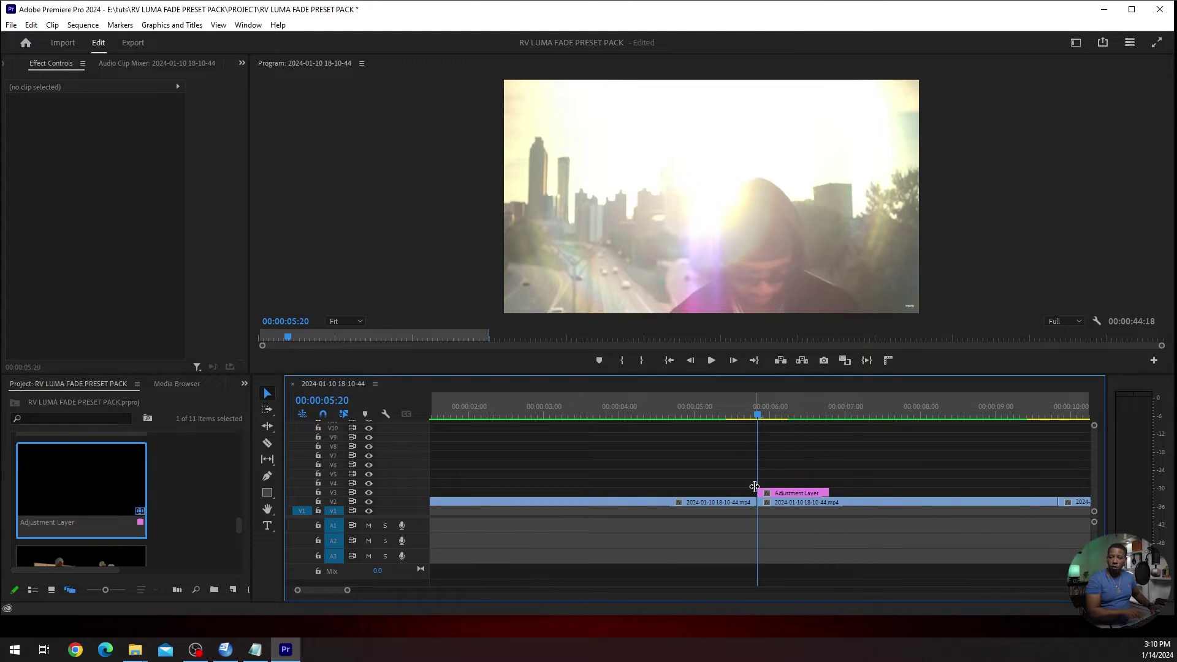
Trim the adjustment layer to span 20 frames, 00:00:05:10 to 00:00:06:06, straddling the cut.
key(shift+Left)
key(shift+Left)
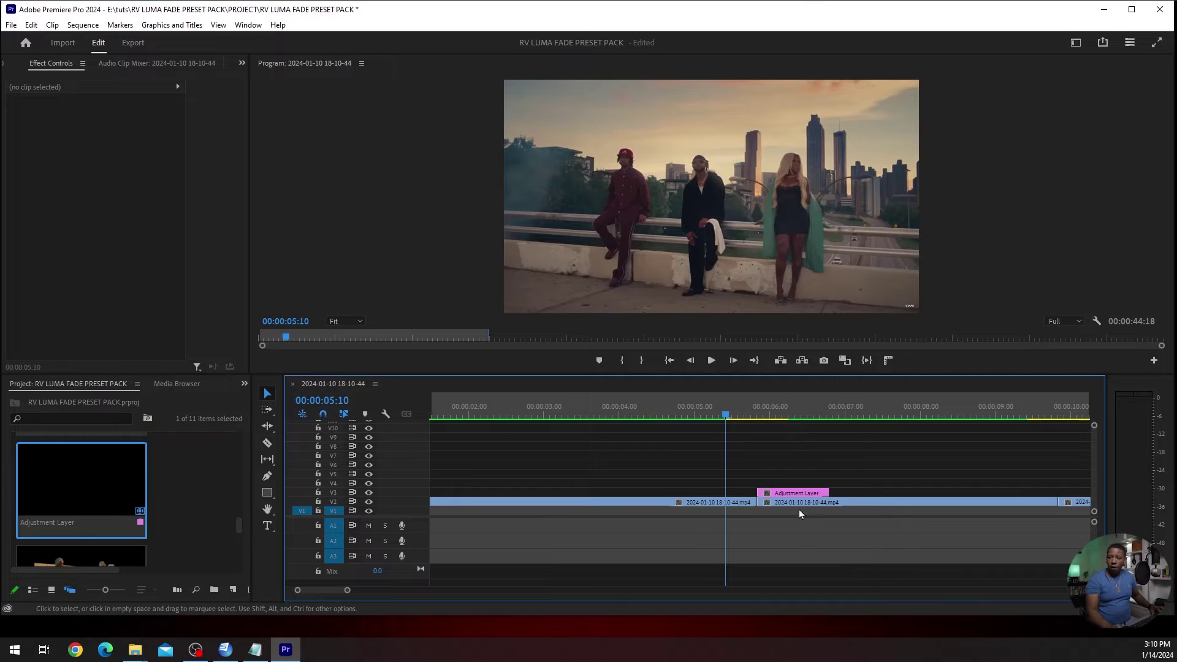
drag(793, 495, 758, 524)
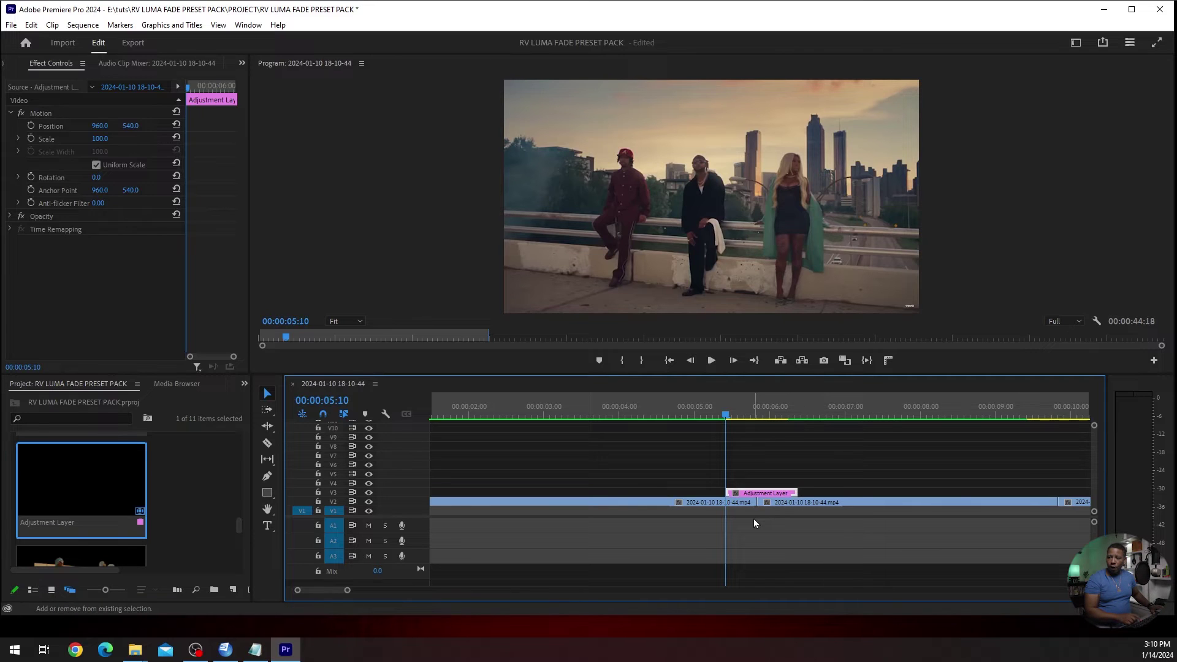
key(shift+Right)
key(shift+Right)
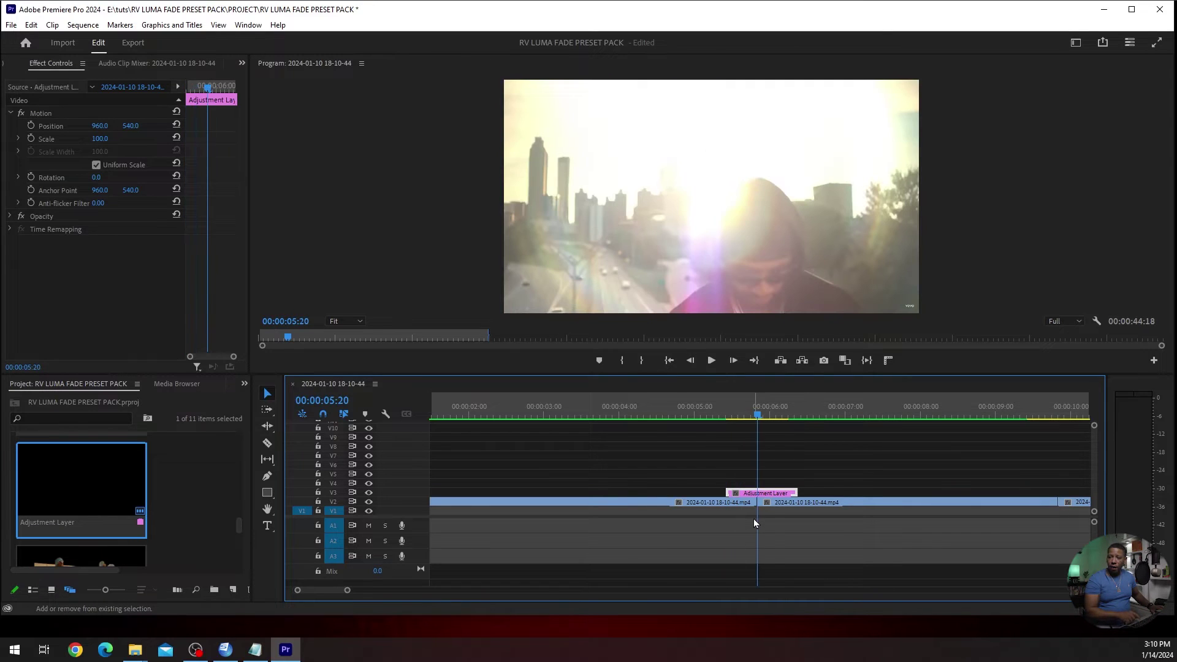
key(shift+Right)
key(shift+Right)
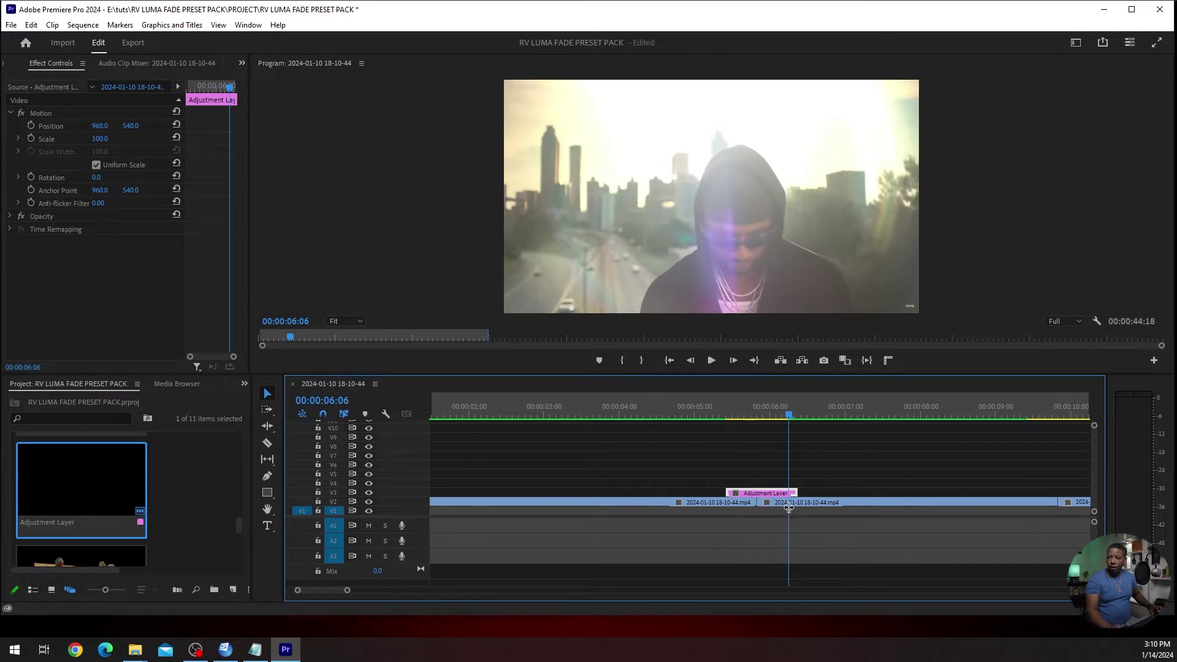
drag(795, 492, 788, 491)
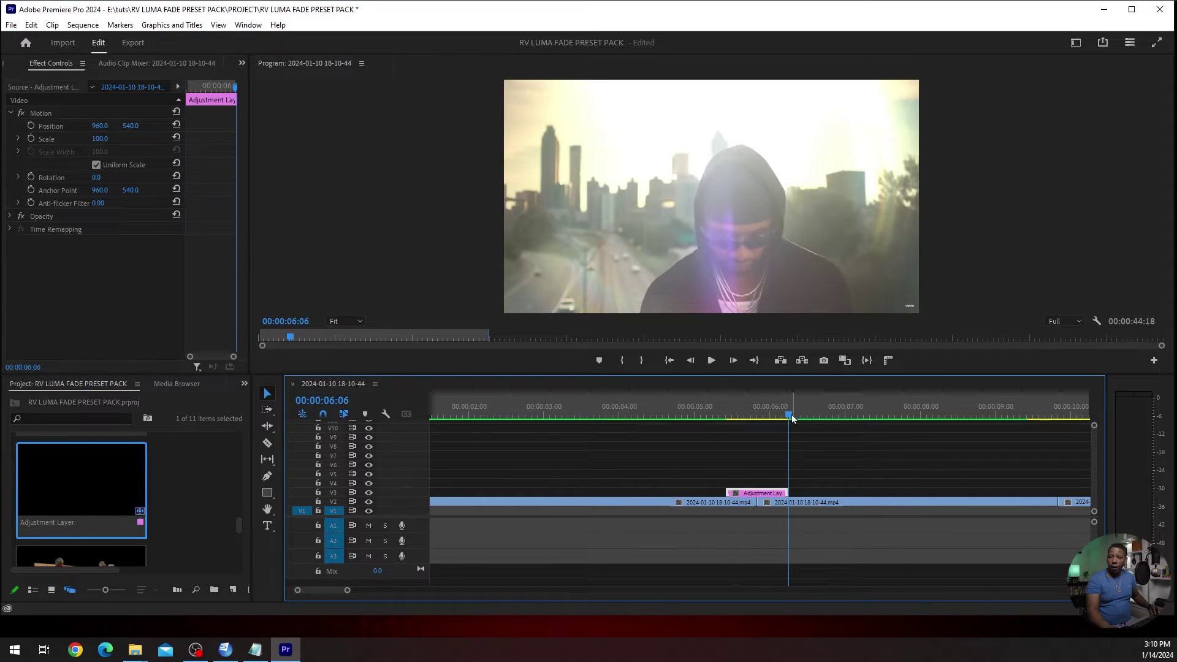
drag(790, 418, 758, 415)
click(244, 383)
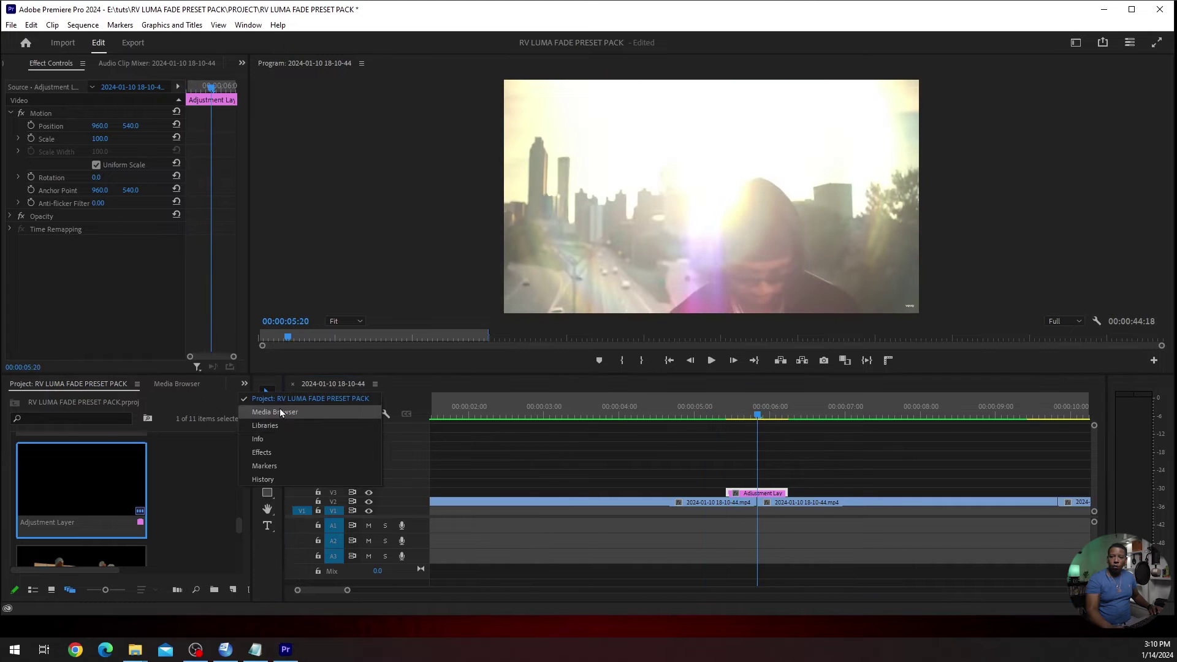
Show the effect presets again and select the RV WHIP DOWN preset.
click(273, 458)
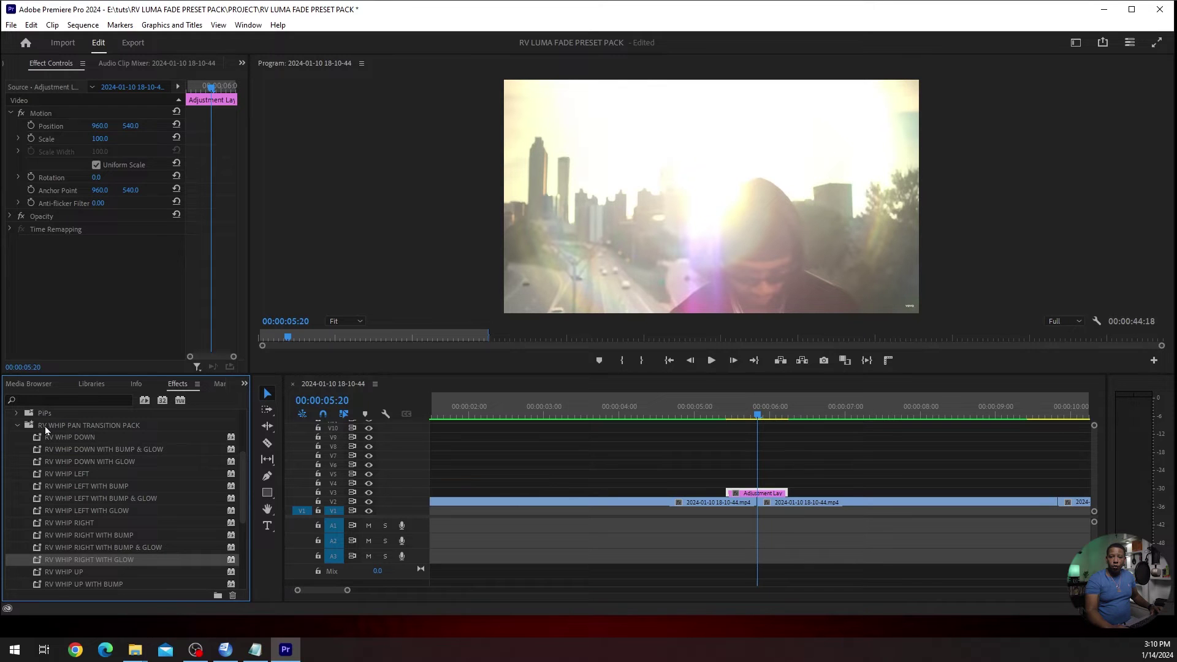
click(120, 437)
click(790, 432)
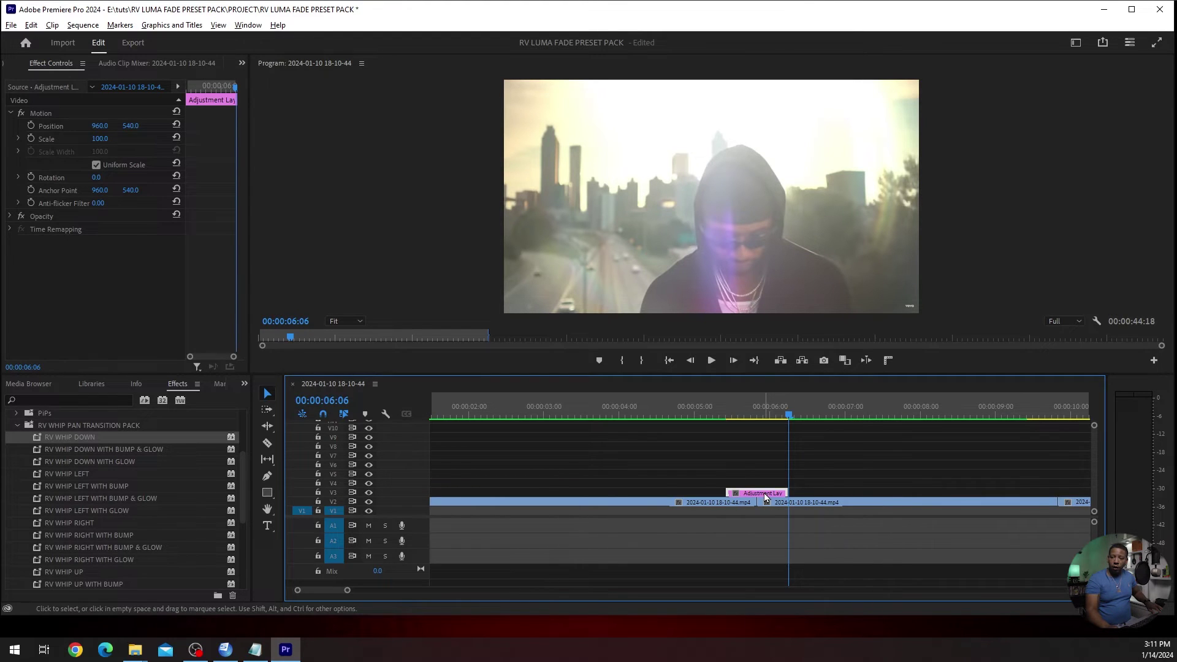
Alt-drag spare copies of the adjustment layer onto V5, V7 and V9.
drag(766, 498, 979, 477)
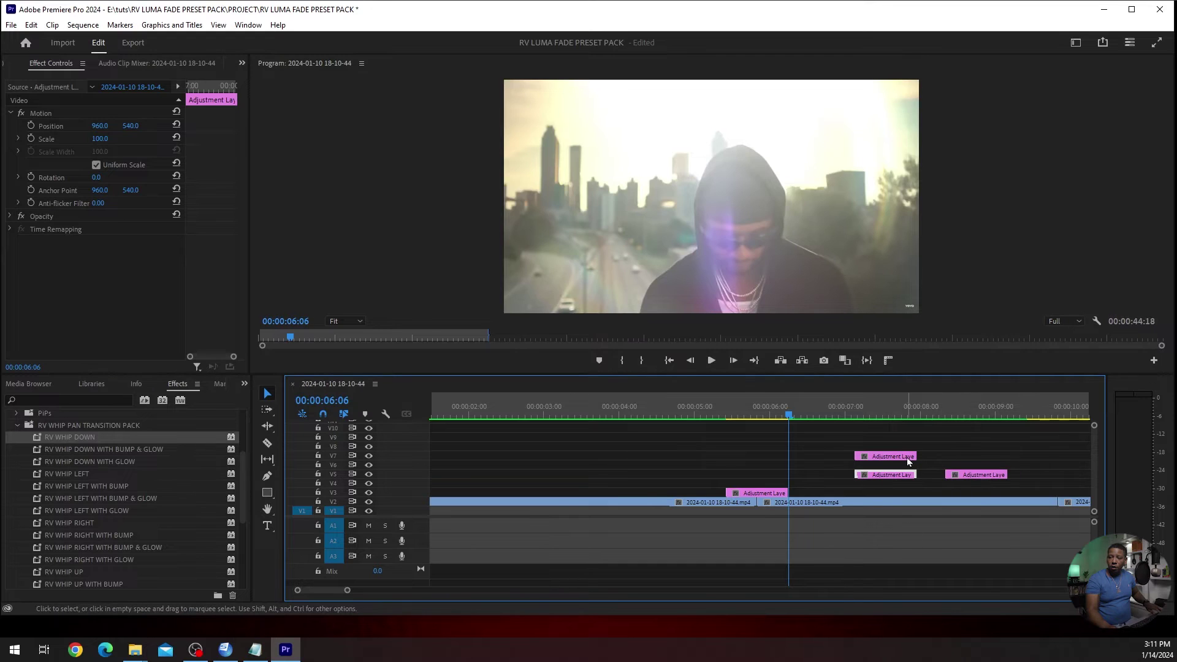
click(908, 461)
drag(907, 461, 1054, 476)
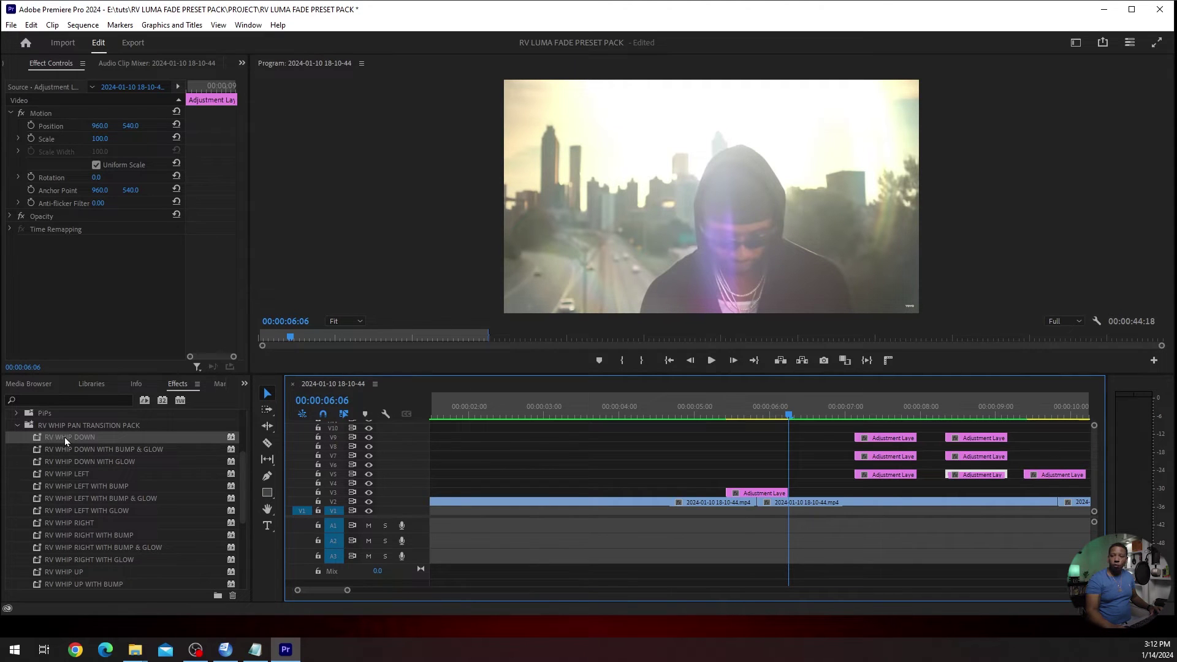
Apply RV WHIP DOWN to the V3 layer and snap a spare copy to the 00:00:09:10 cut.
drag(66, 440, 757, 494)
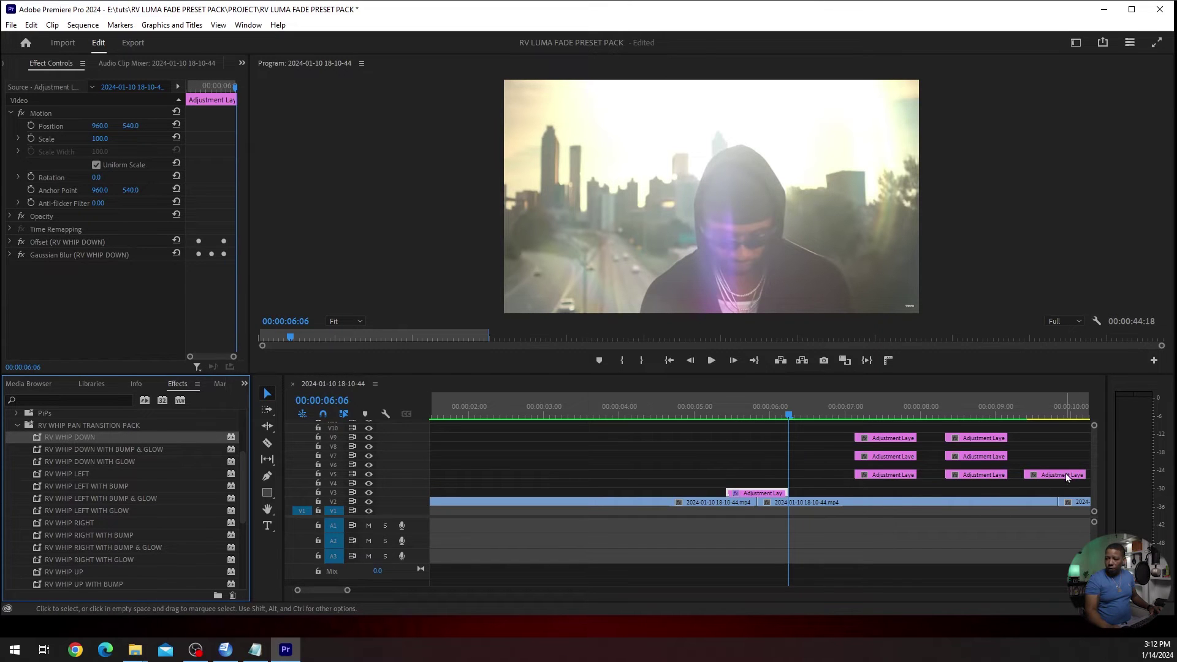
drag(1066, 477, 1068, 494)
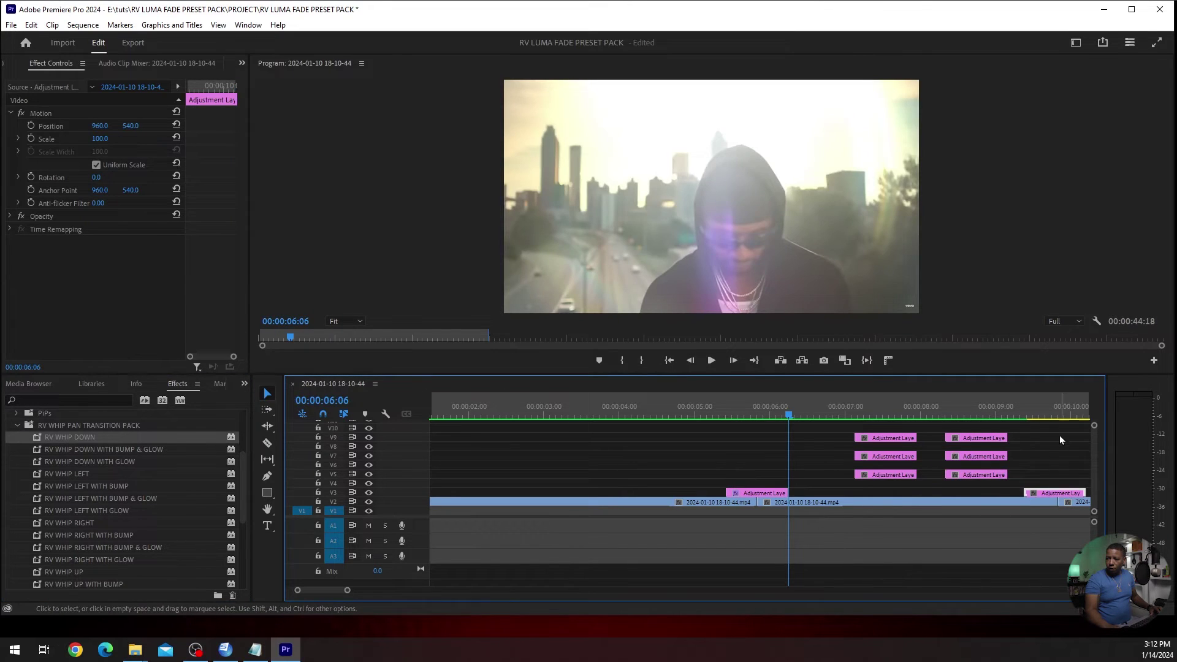
click(1056, 417)
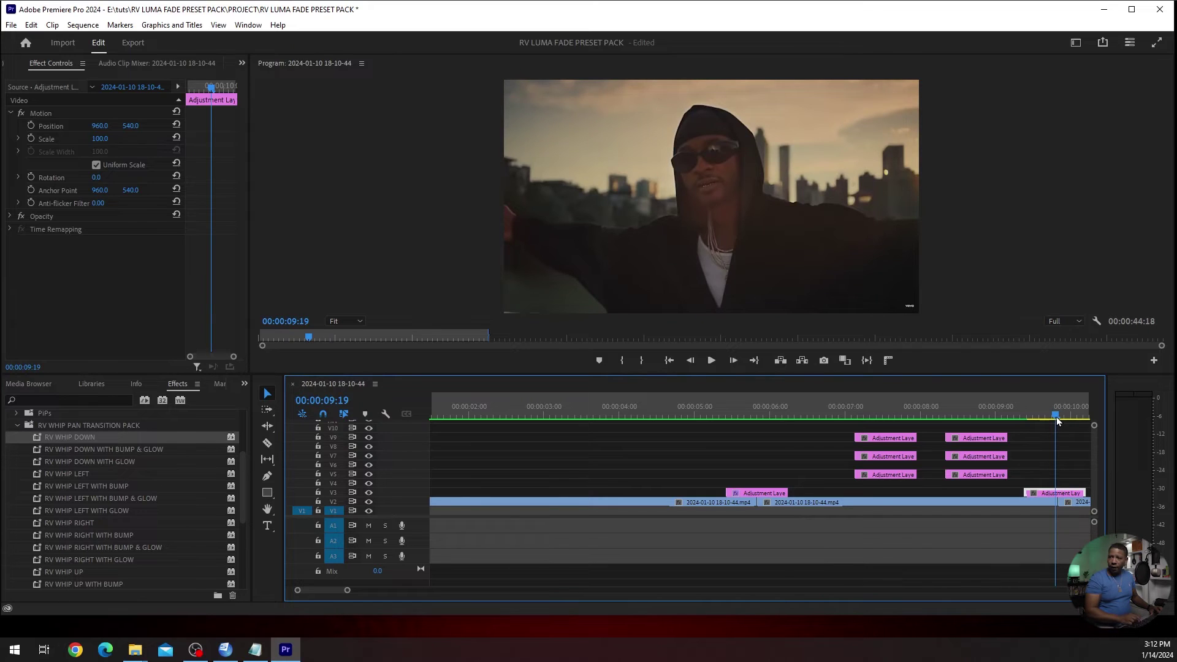
click(1058, 421)
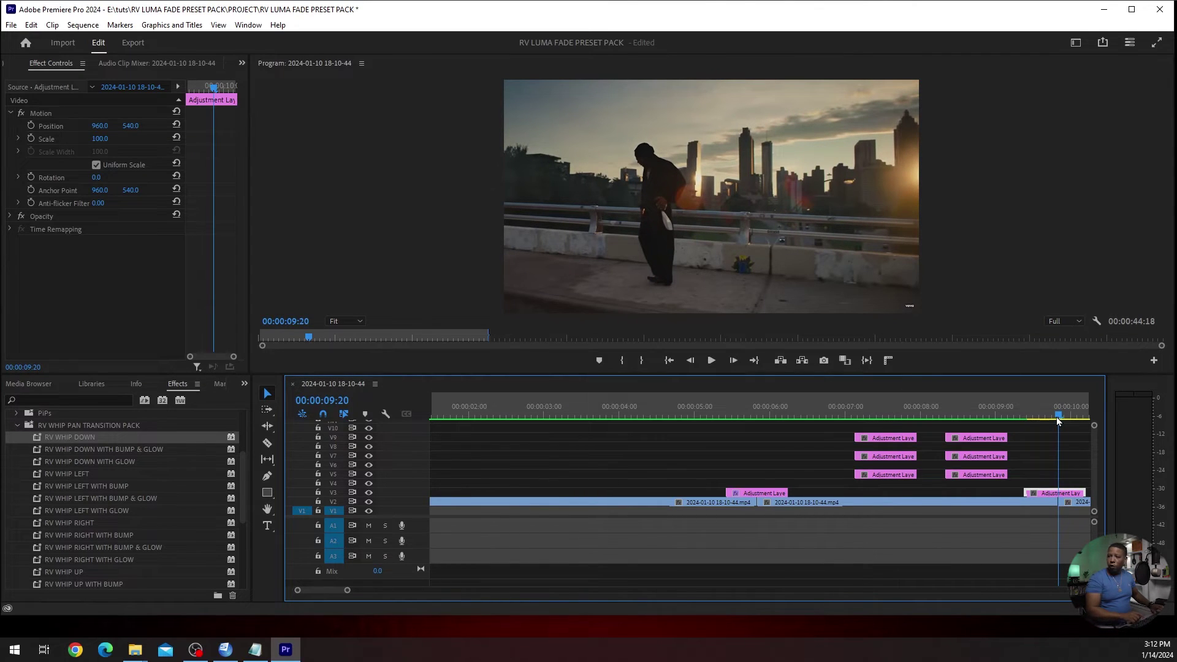
drag(1058, 421, 1027, 419)
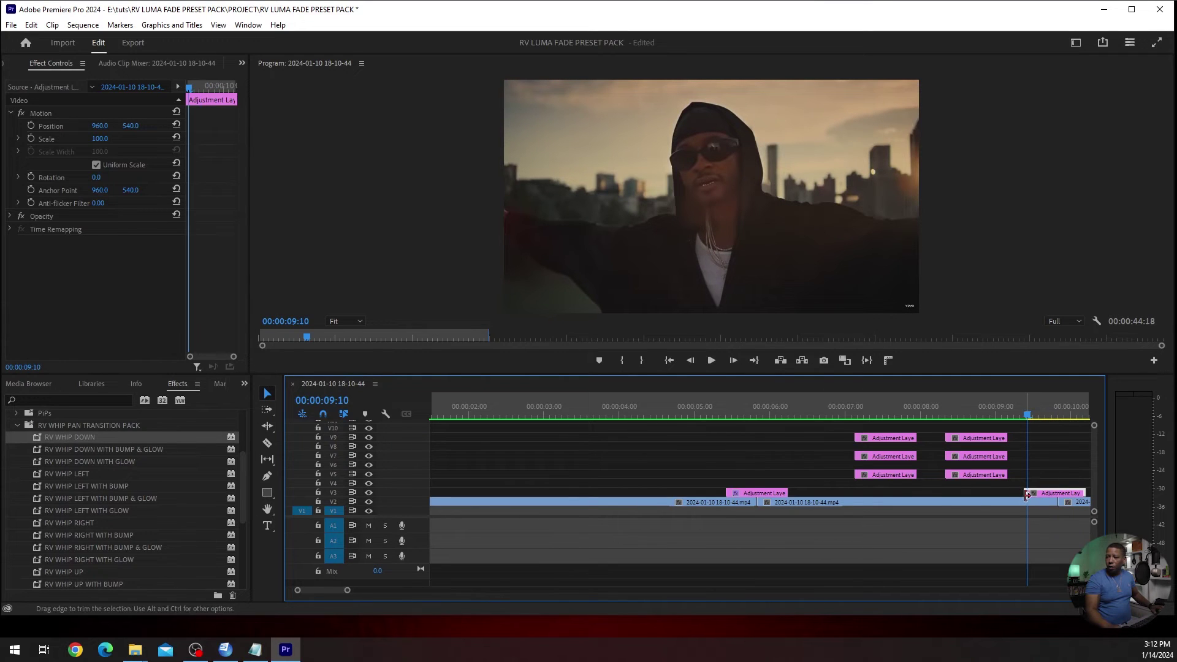
drag(1040, 498, 1043, 496)
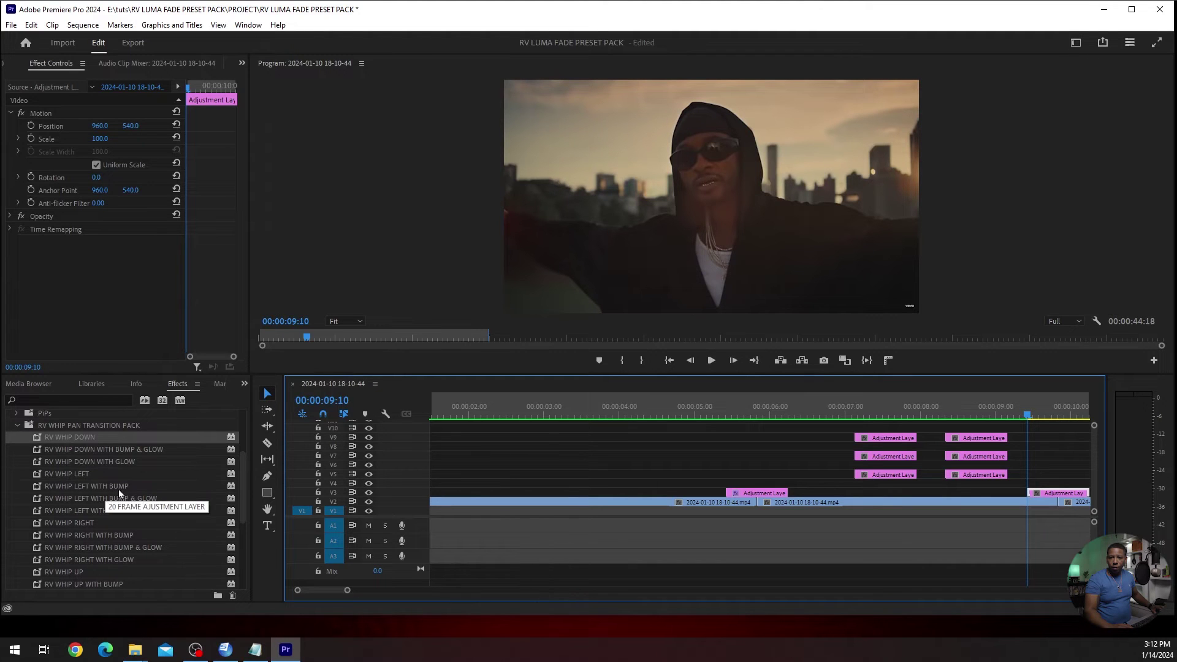
Apply RV WHIP LEFT WITH BUMP and place another layer on V3 ending at 00:00:14:03.
click(91, 486)
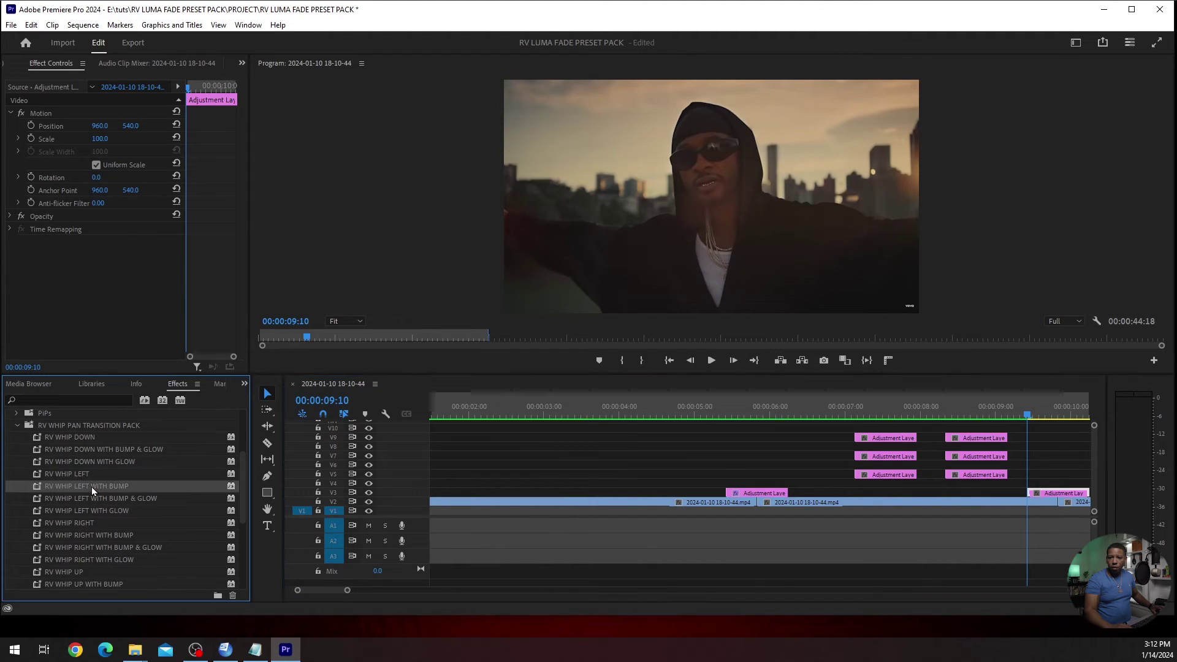
drag(92, 489, 1037, 492)
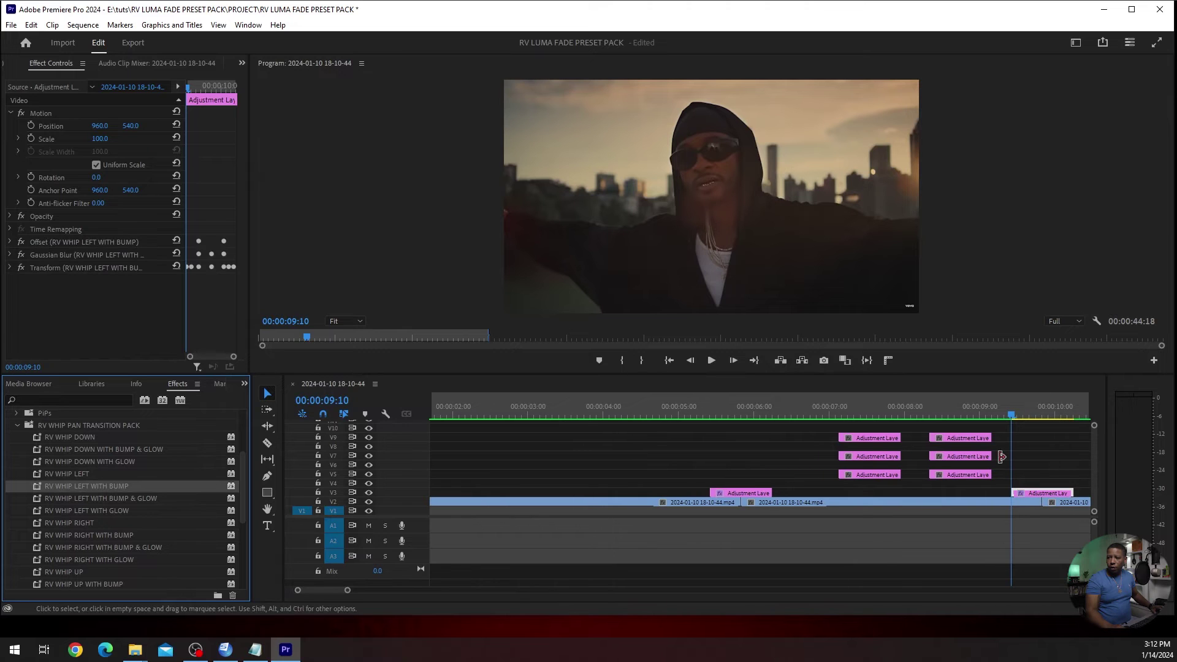
drag(975, 442, 1097, 444)
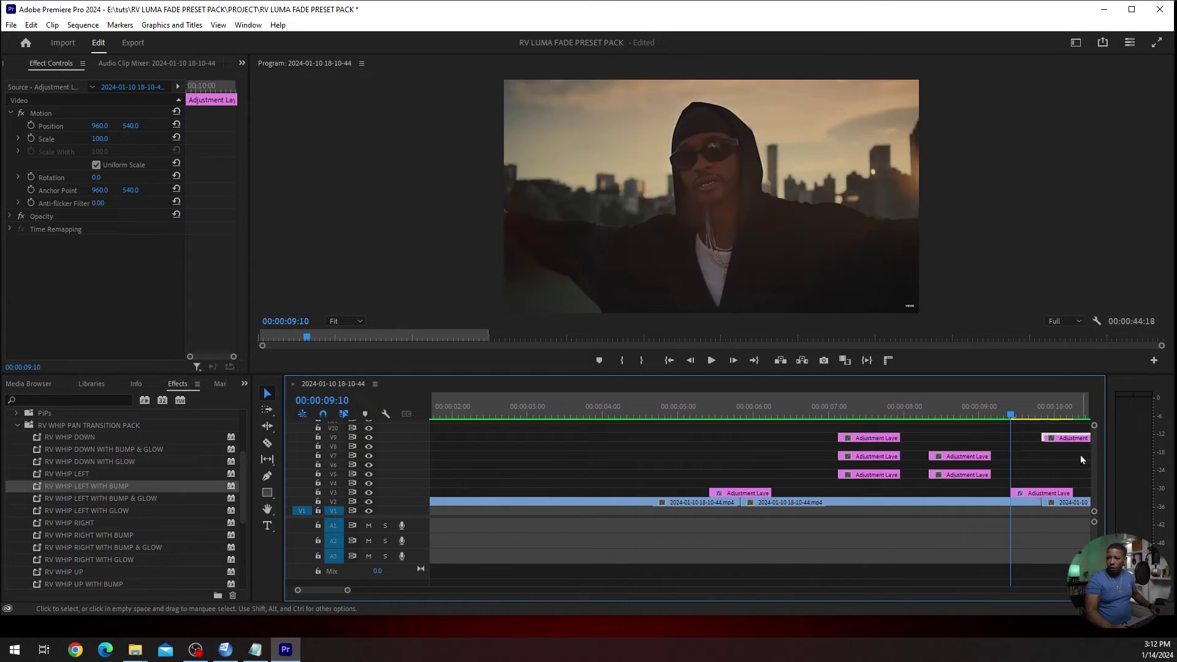
drag(1012, 417, 988, 419)
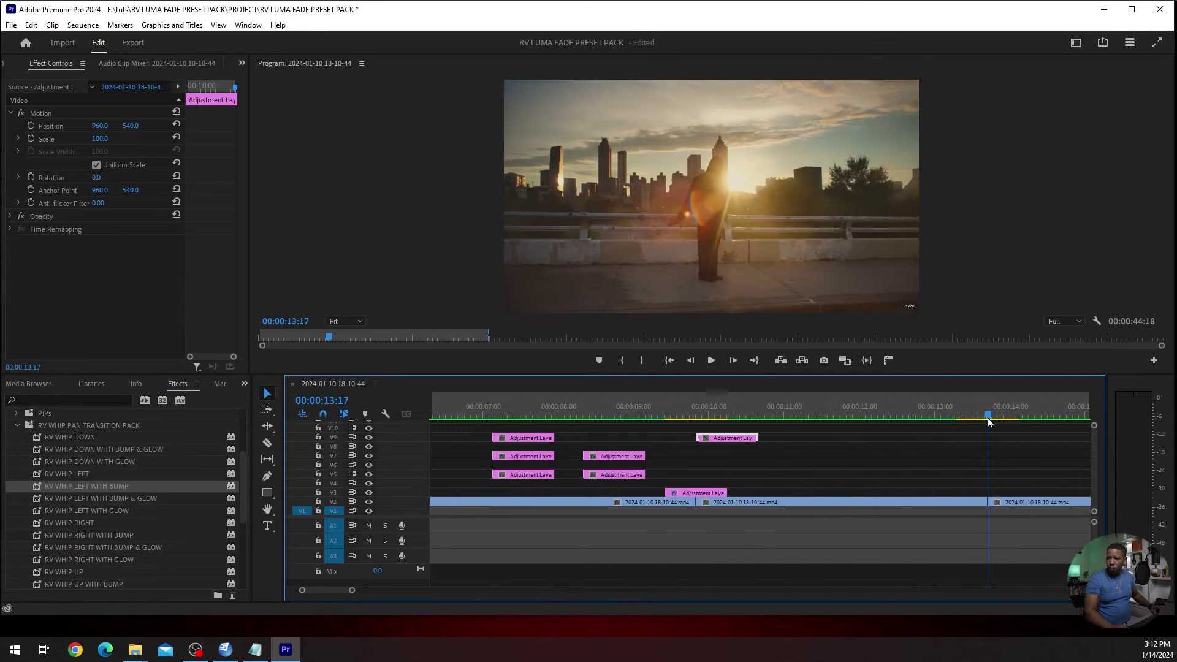
drag(749, 444, 954, 497)
key(shift+Right)
key(shift+Right)
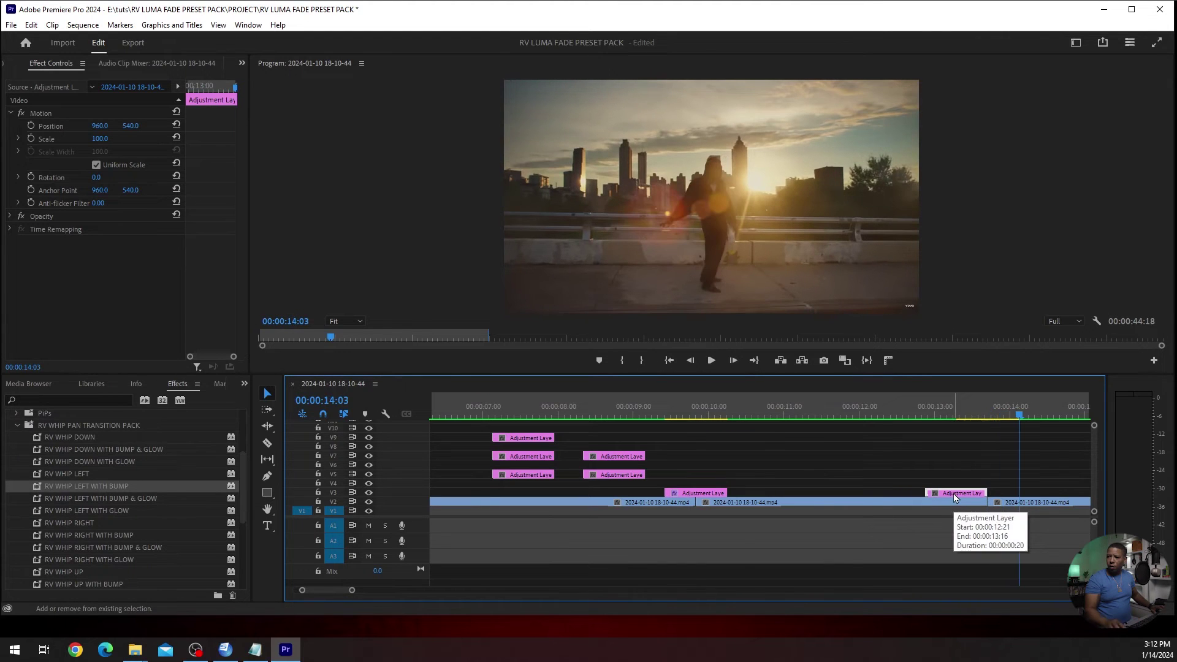
drag(963, 497, 995, 497)
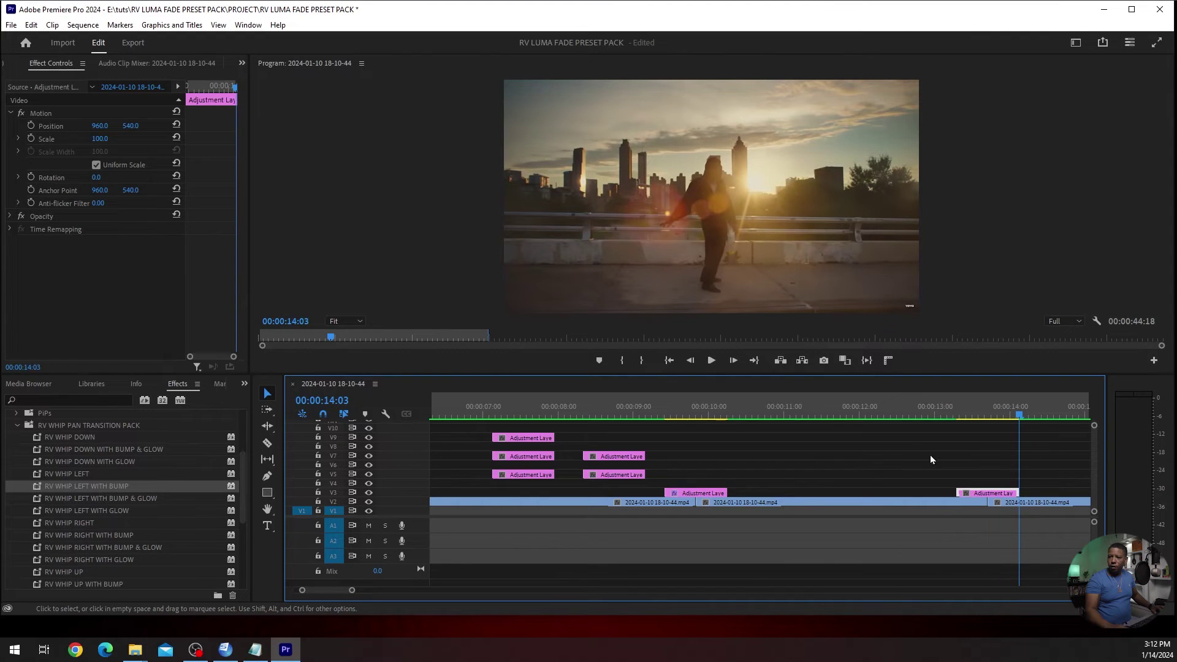
Move more adjustment layer copies to later cuts, including 00:00:21:13.
double_click(530, 493)
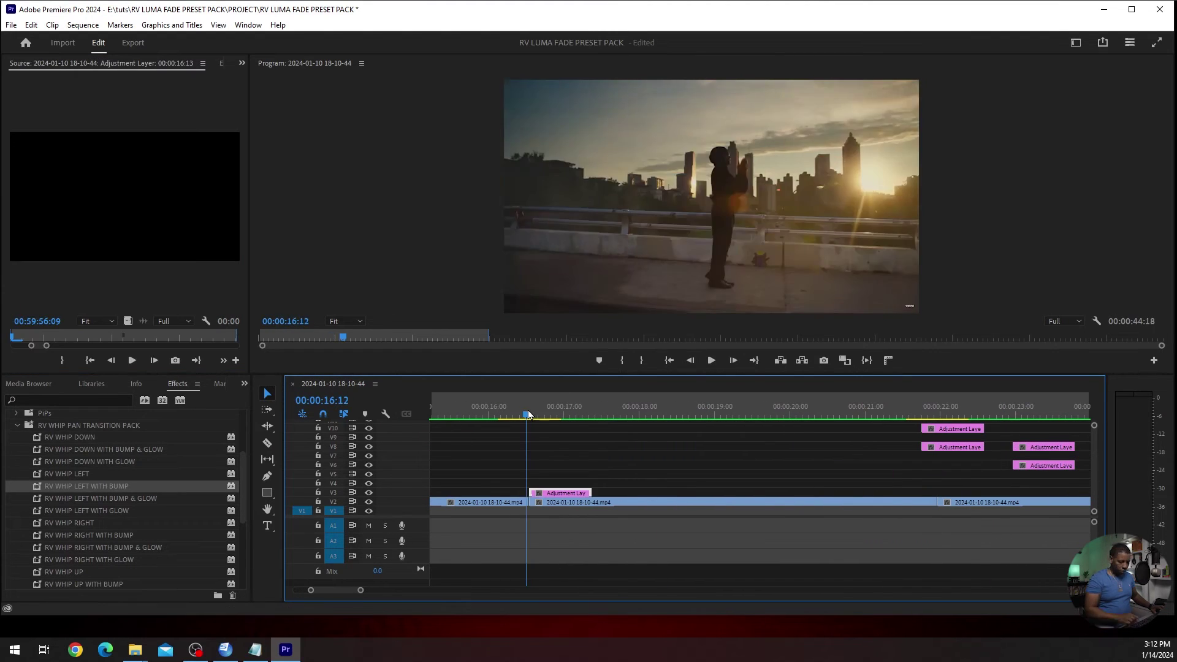
click(907, 408)
drag(1069, 464, 980, 487)
drag(365, 590, 448, 589)
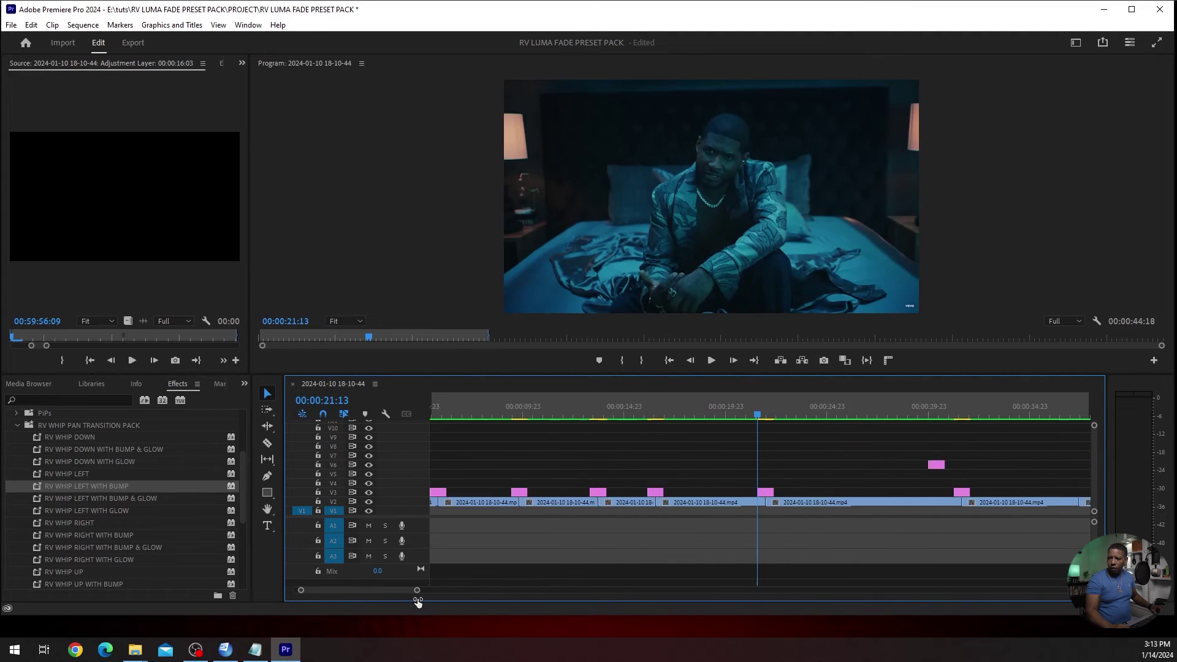
drag(669, 488, 840, 486)
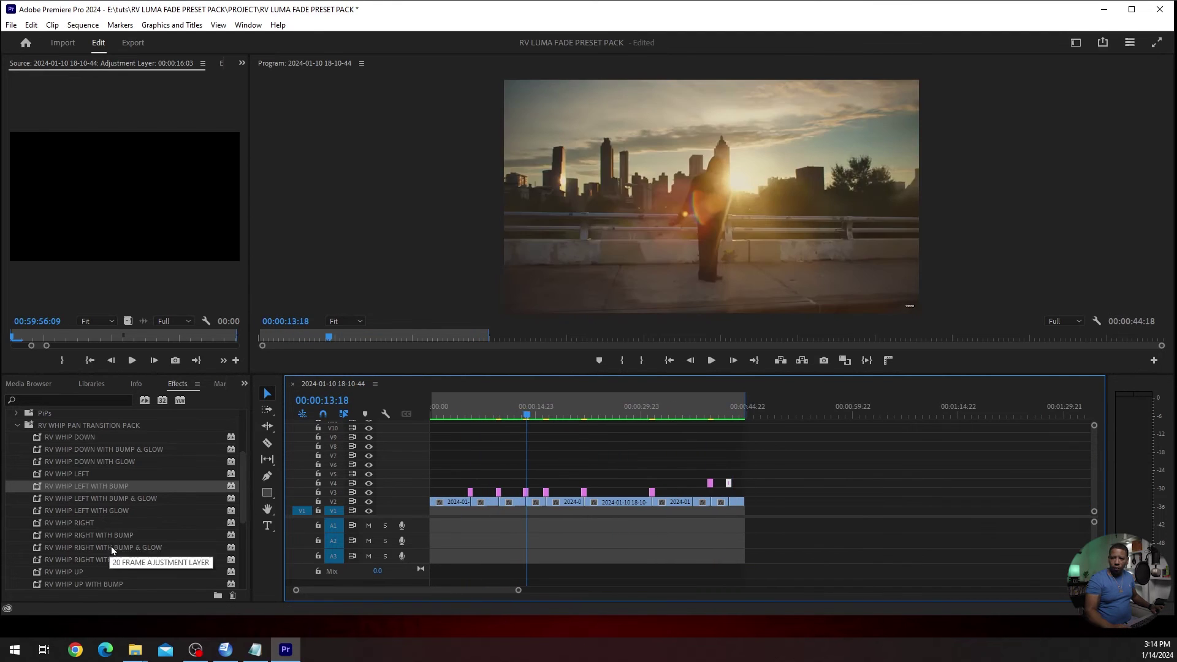
scroll(92, 540, down, 3)
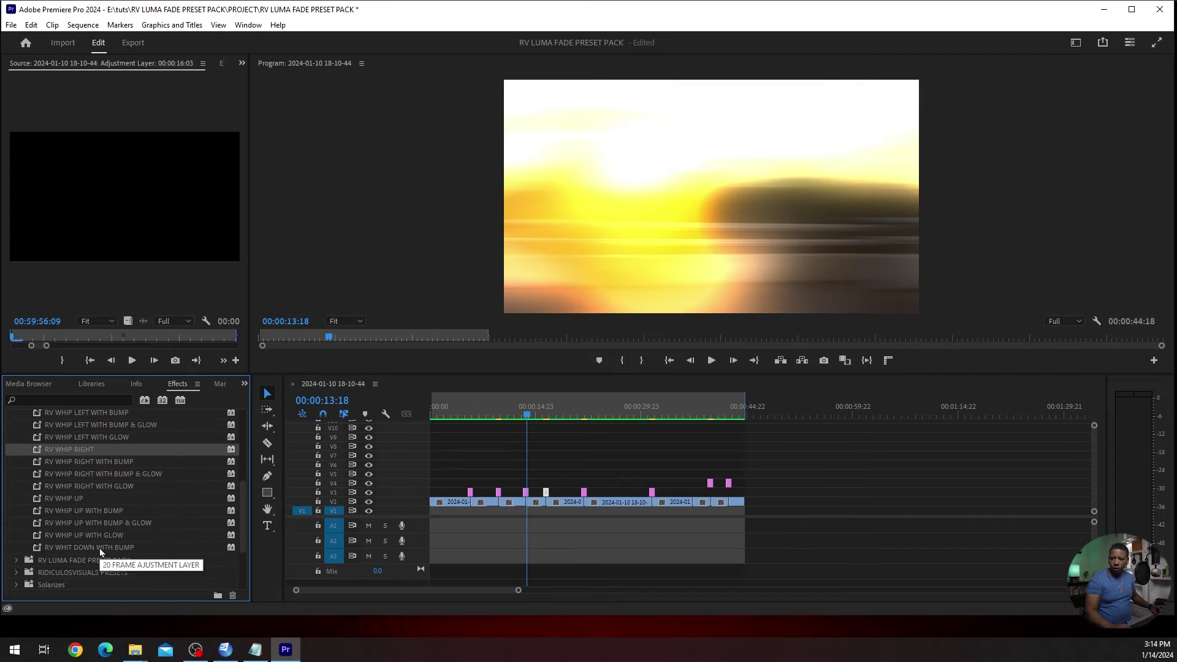
Apply RV WHIP UP WITH BUMP and RV WHIP RIGHT to adjustment layers, then return to the start.
drag(84, 510, 621, 493)
drag(69, 449, 728, 483)
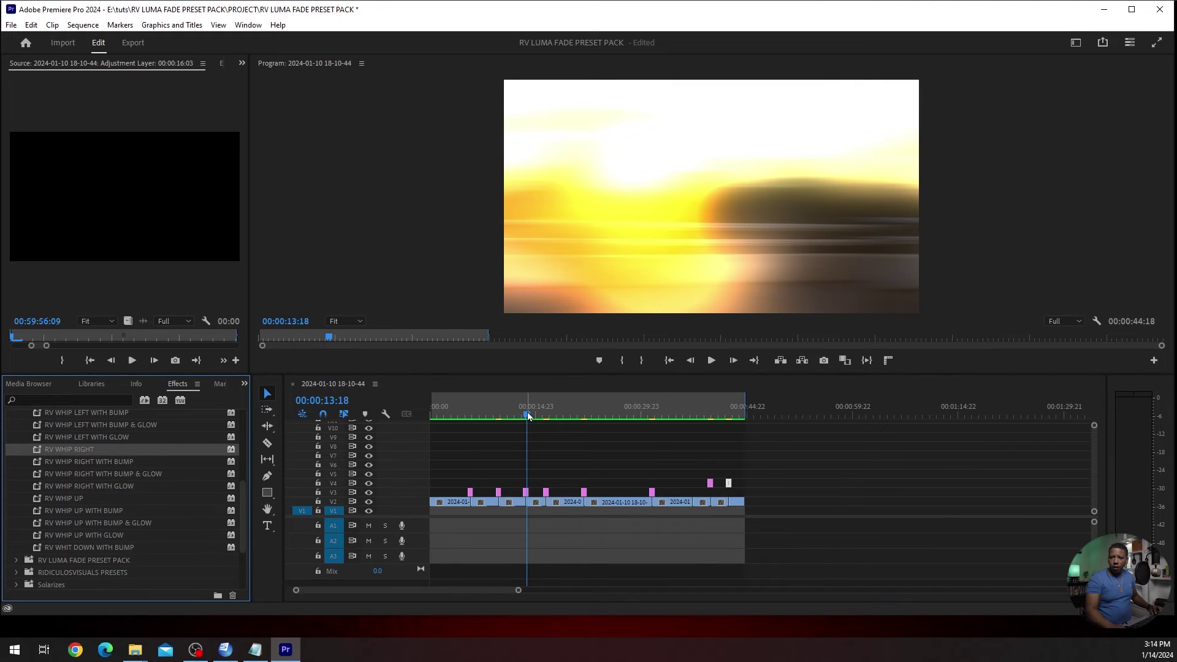
click(441, 415)
drag(441, 416, 431, 417)
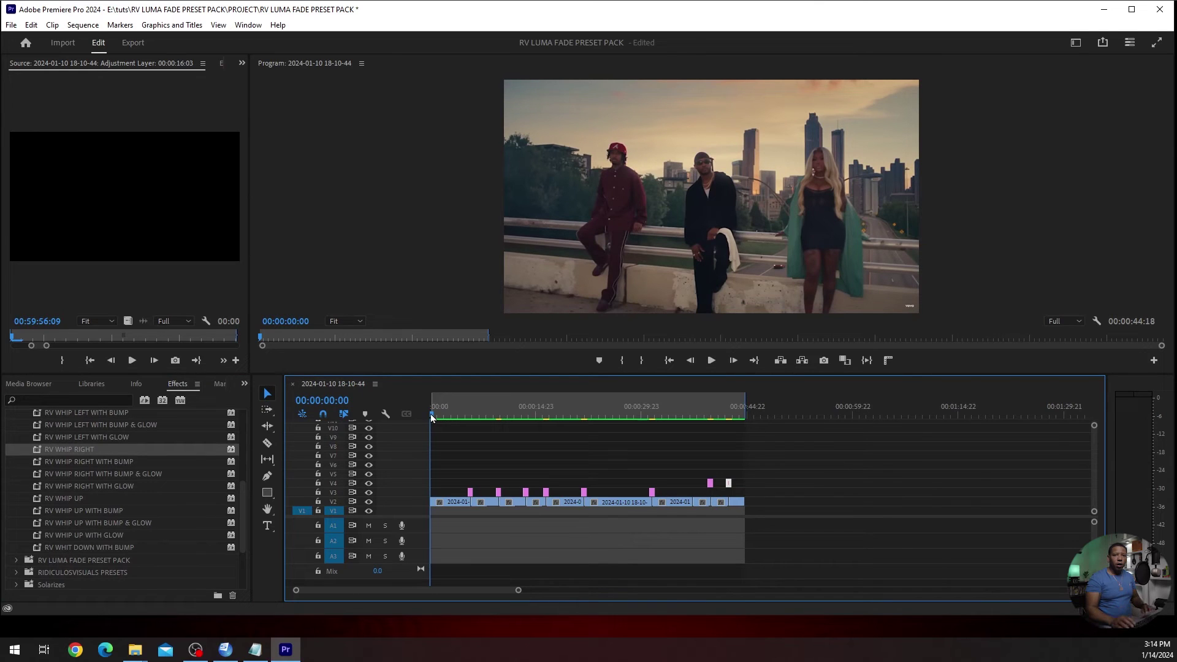
Render Effects In to Out, then play the sequence full-frame from the start.
click(83, 24)
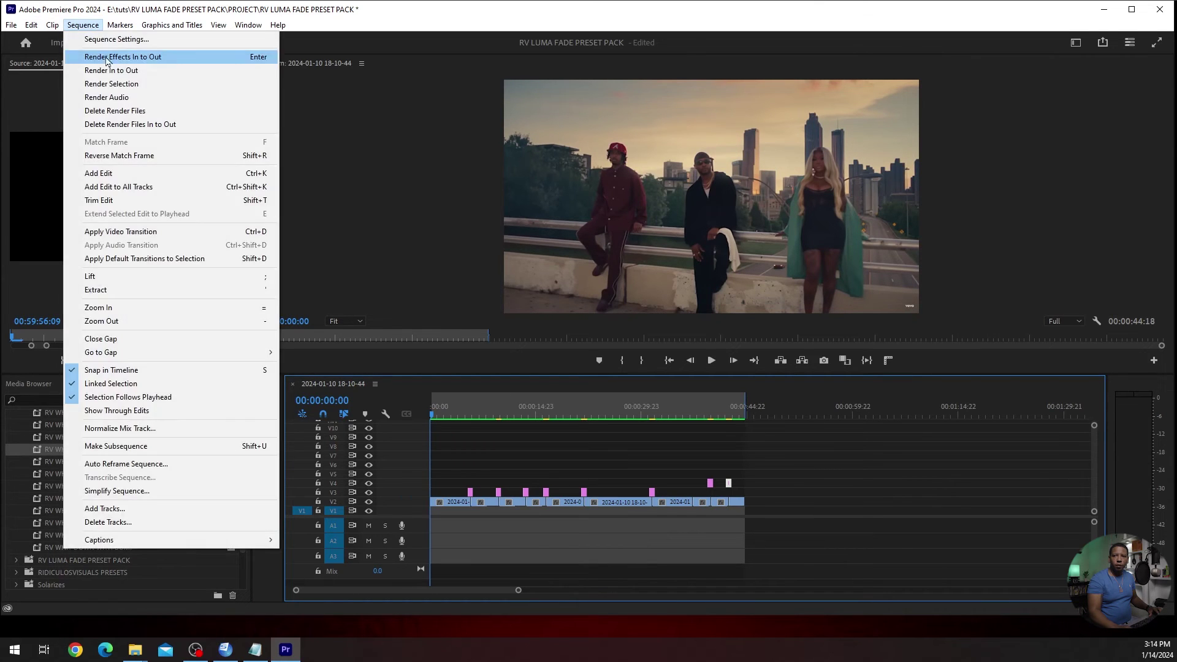
click(169, 65)
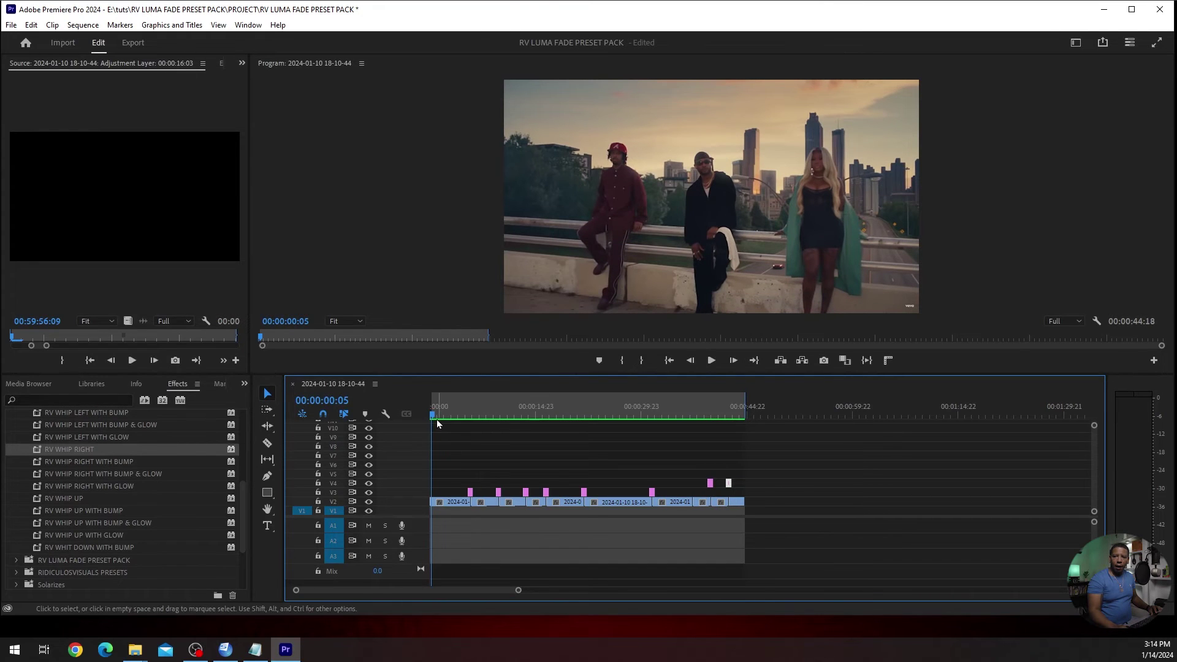
drag(435, 415, 414, 414)
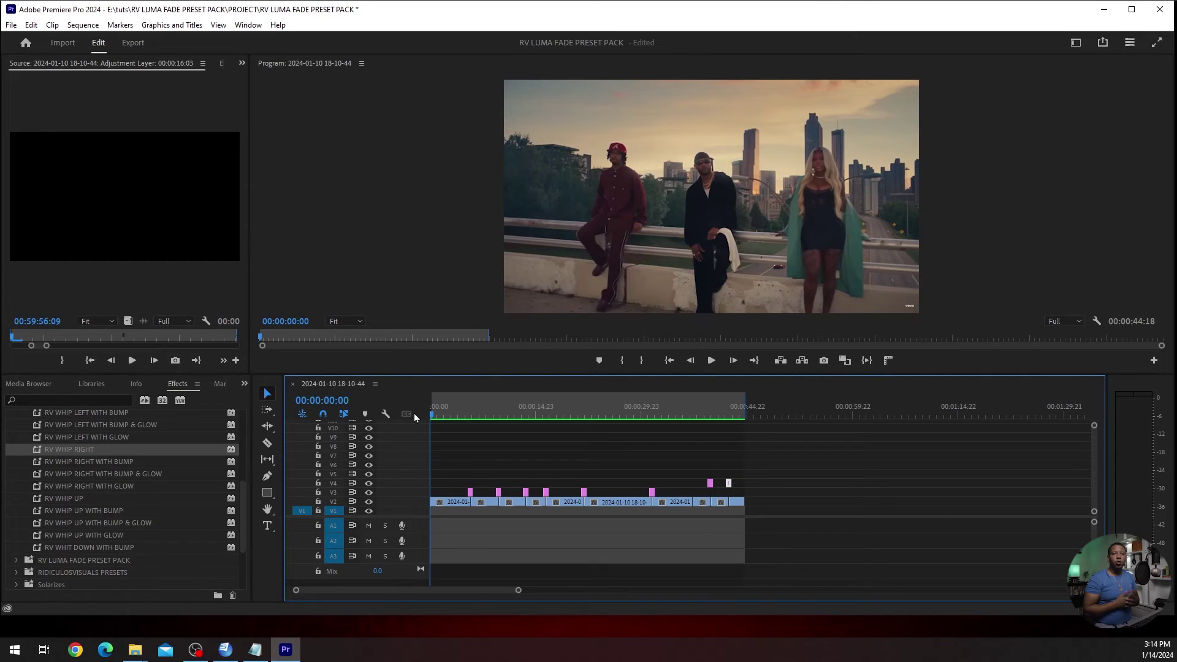
key(grave)
key(space)
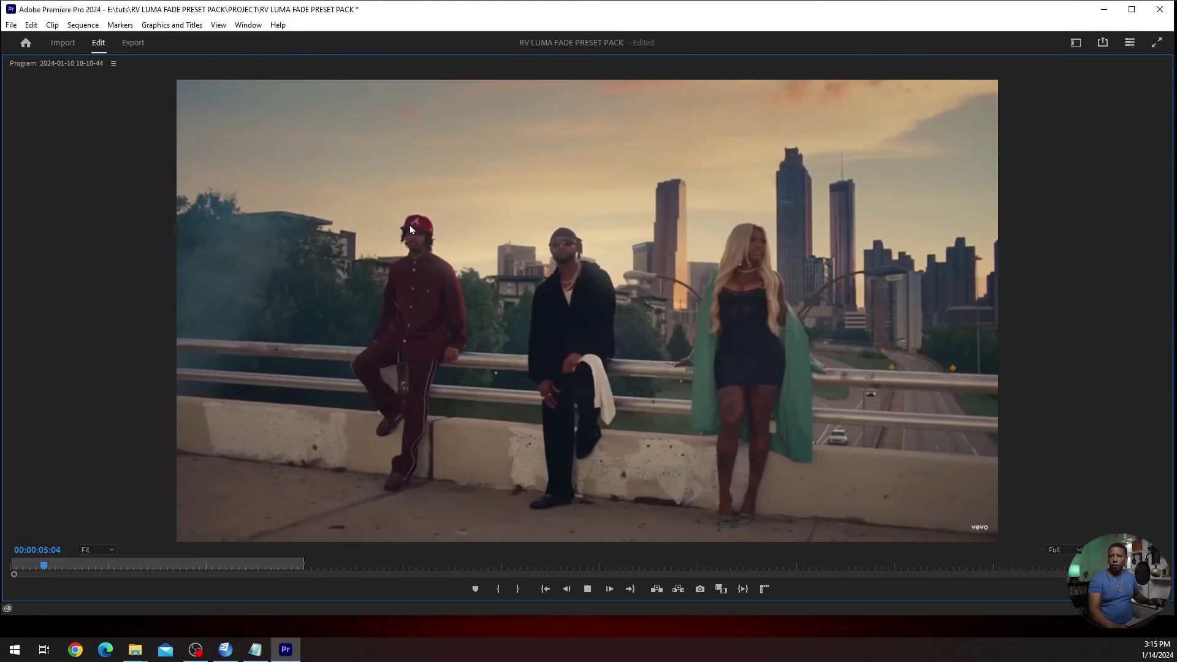